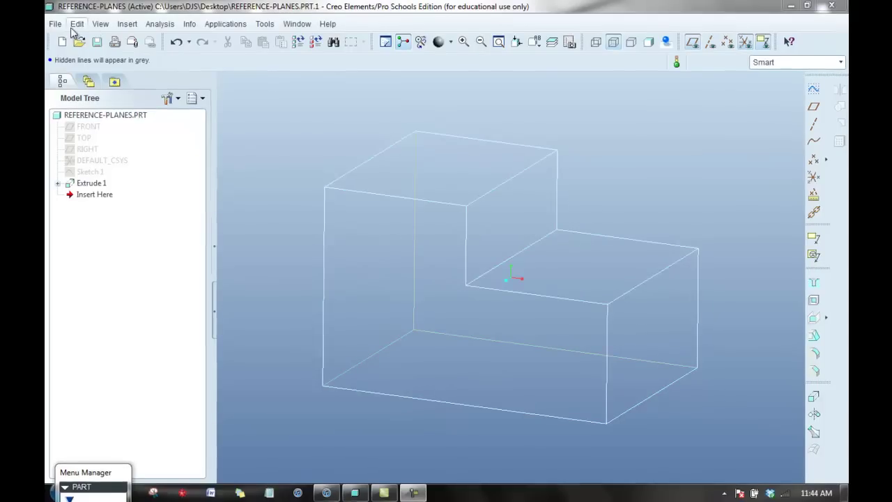
Change the system colors to the Black on White scheme.
left_click(100, 24)
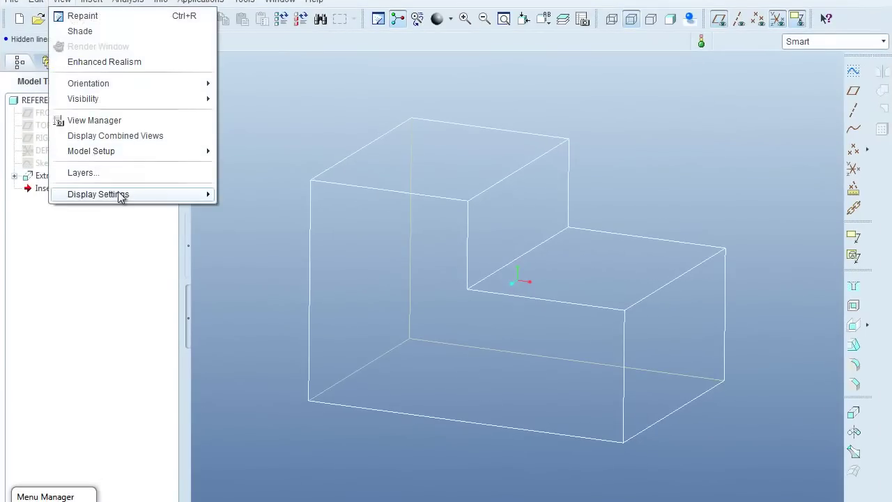
mouse_move(123, 197)
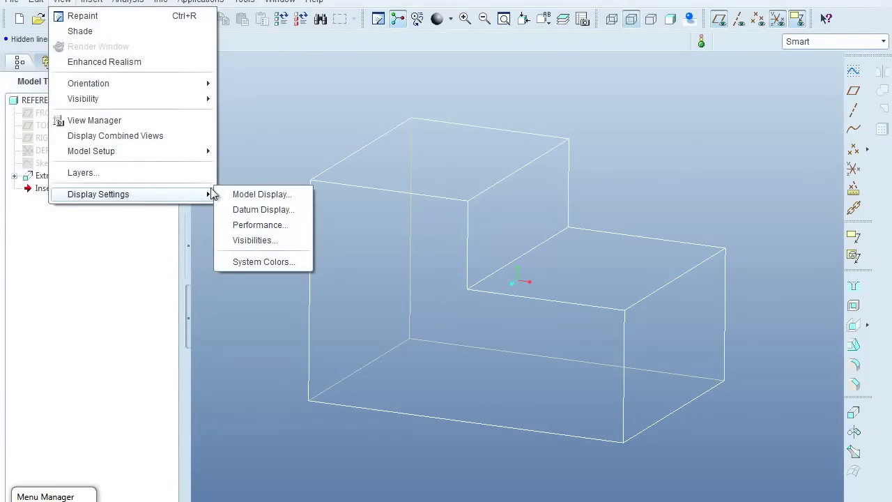
left_click(256, 262)
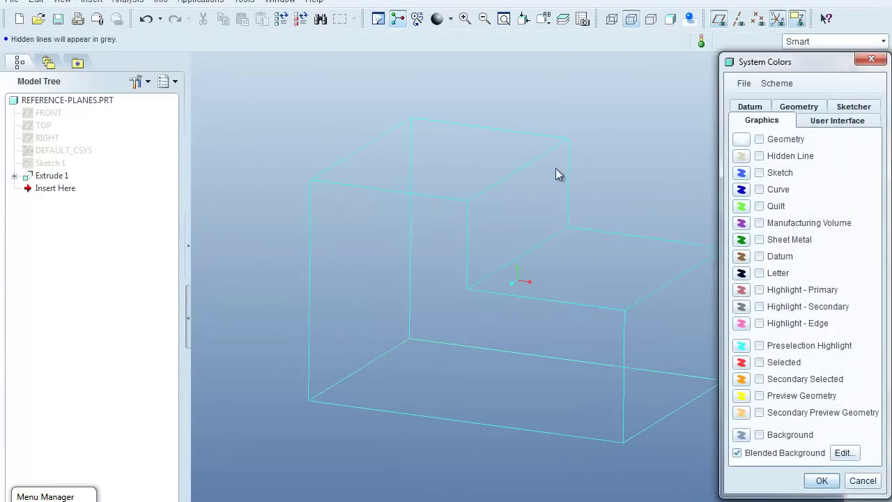
left_click(781, 85)
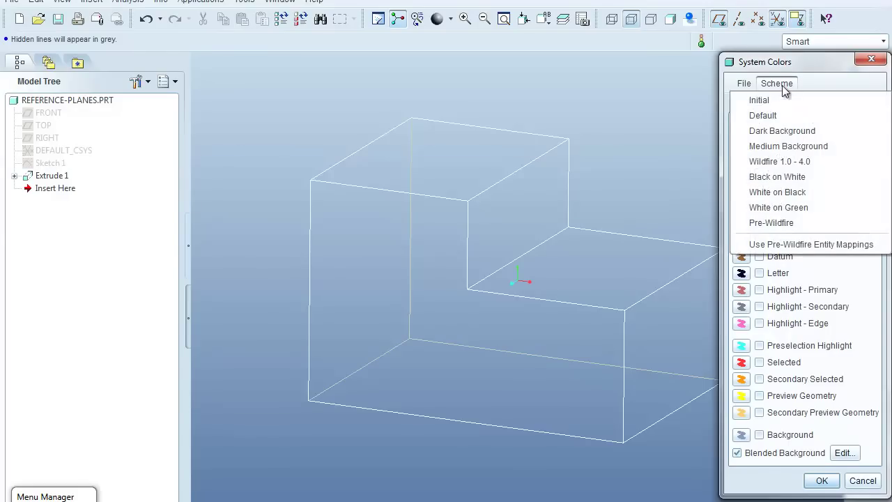
left_click(782, 192)
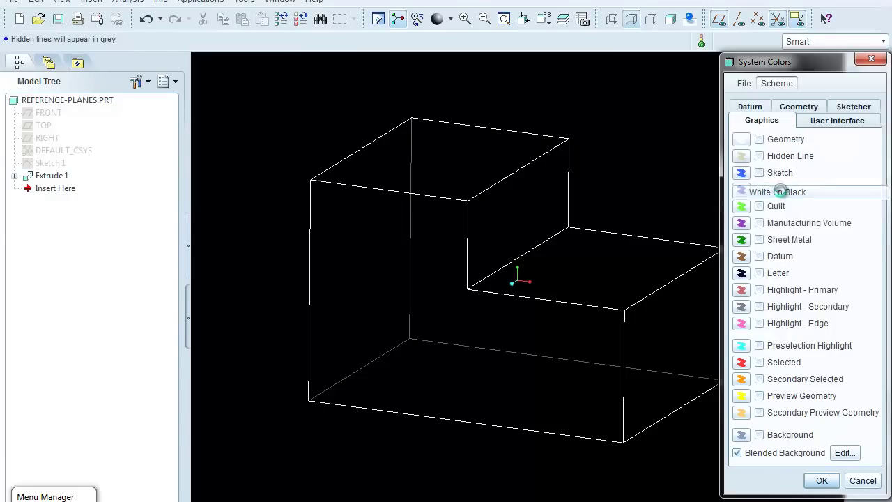
left_click(779, 85)
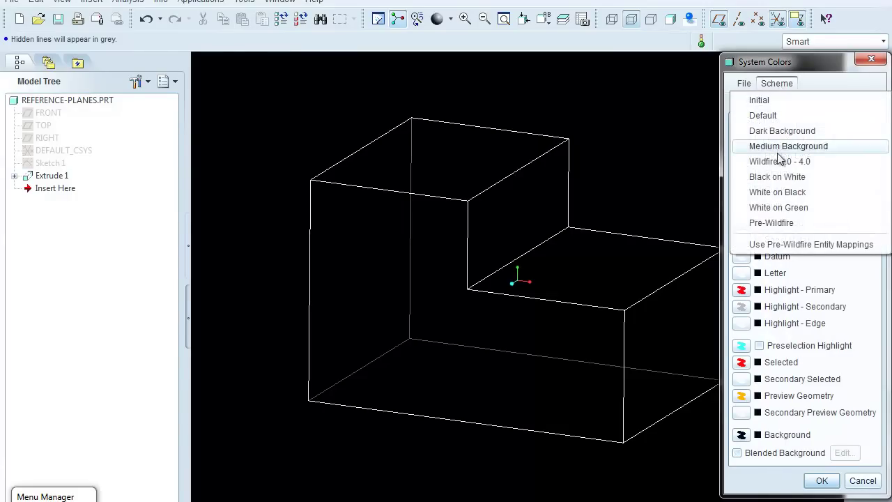
left_click(779, 177)
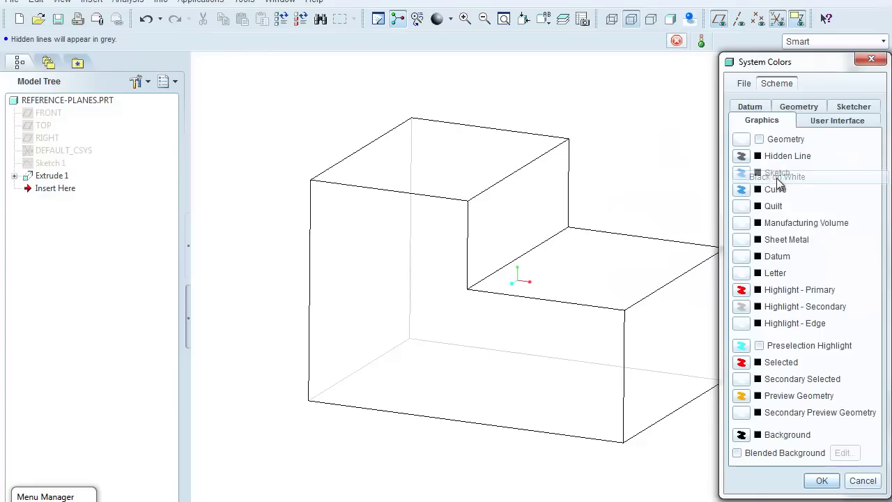
left_click(822, 480)
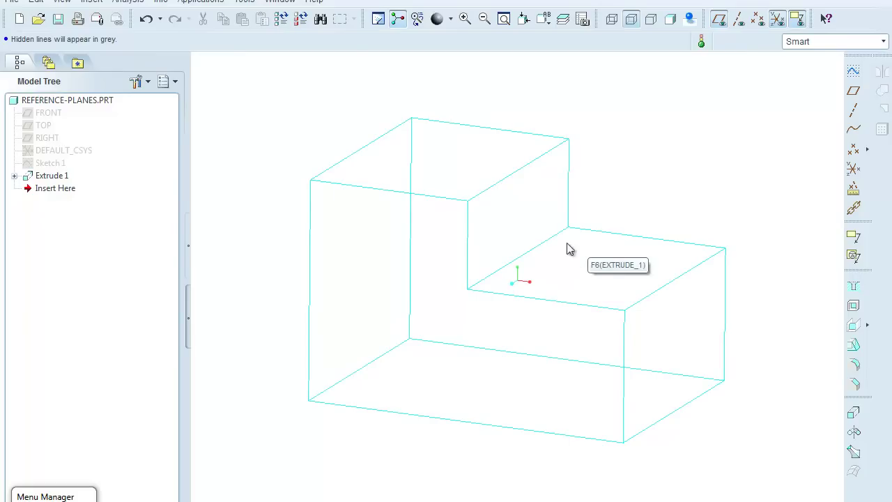
Create a datum plane through the inner corner edge of the step and the bottom edge of the block's lower end face.
left_click(854, 91)
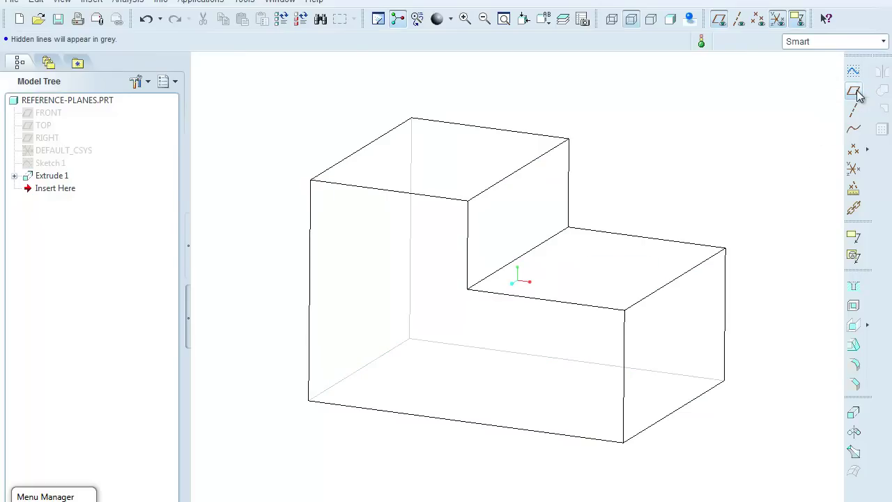
left_click_drag(816, 61, 736, 9)
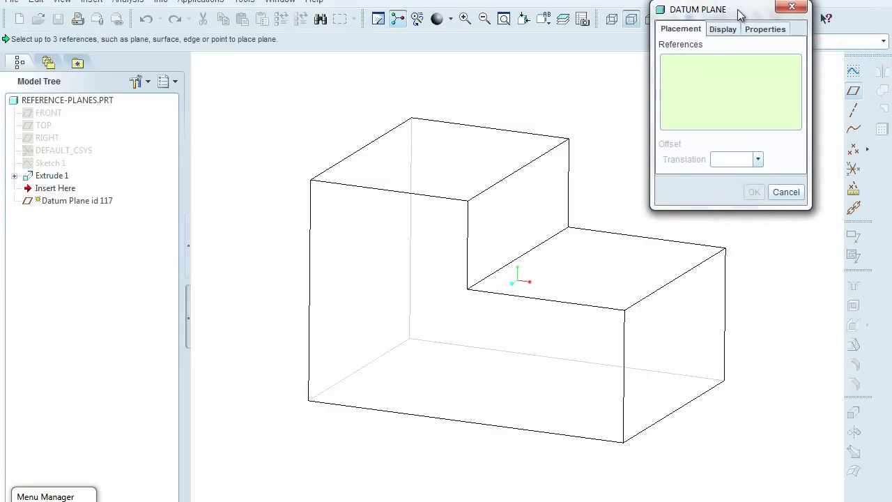
left_click(691, 405)
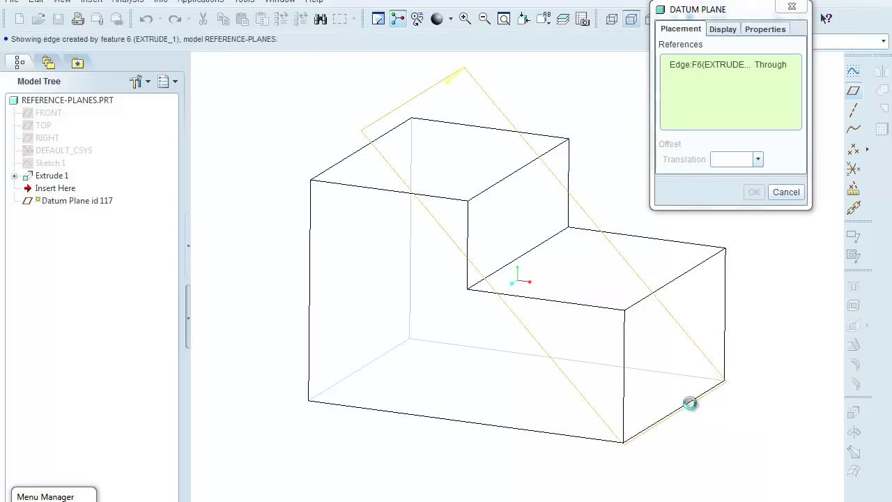
left_click(537, 255, "ctrl")
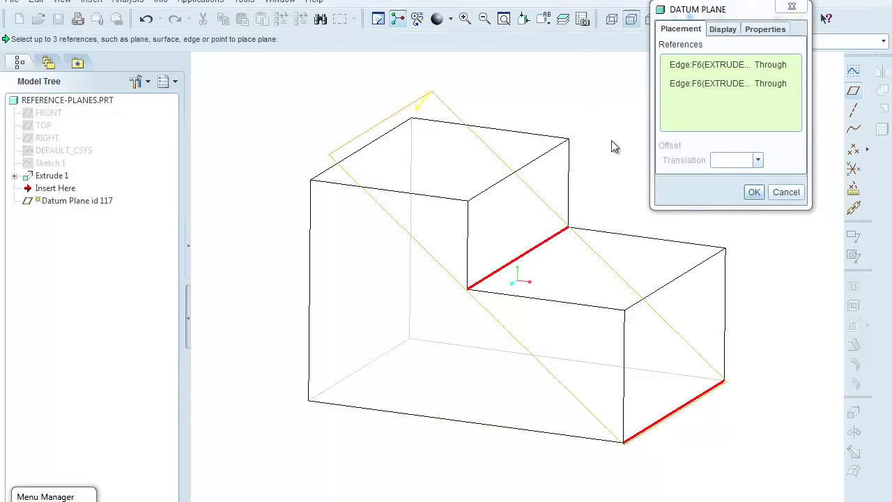
left_click(754, 193)
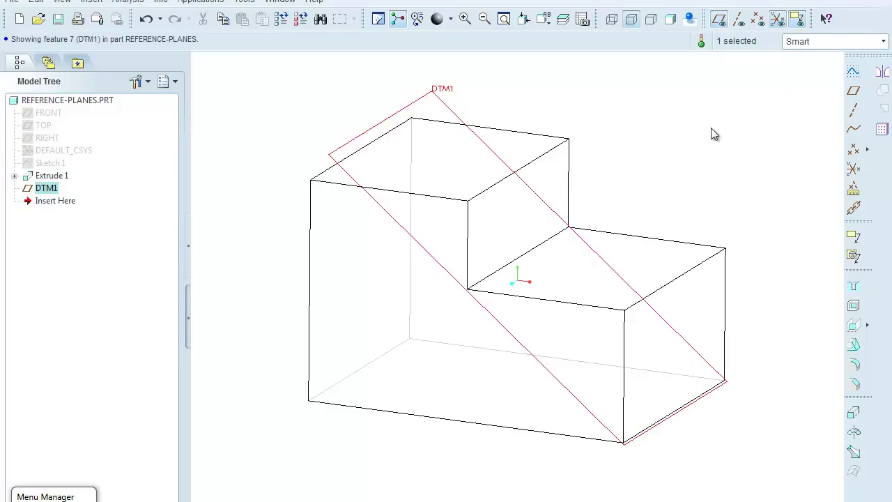
left_click(655, 162)
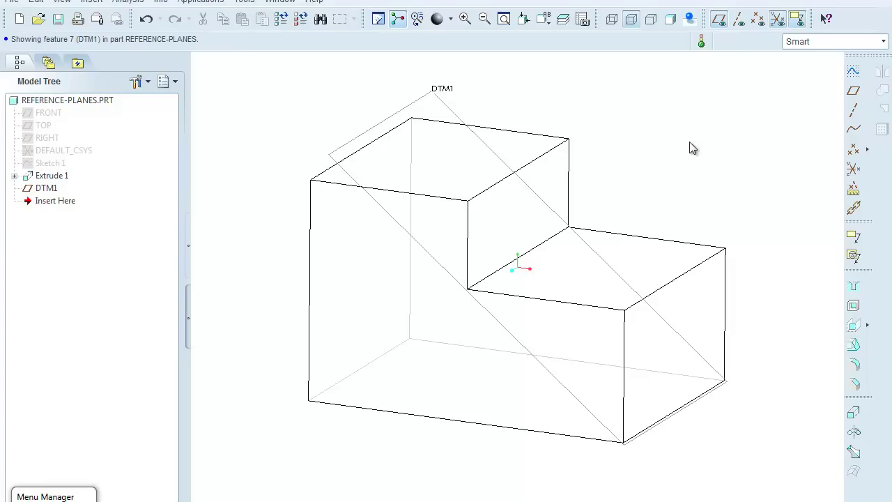
Hide the diagonal datum plane that passes through the two edges.
left_click(49, 188)
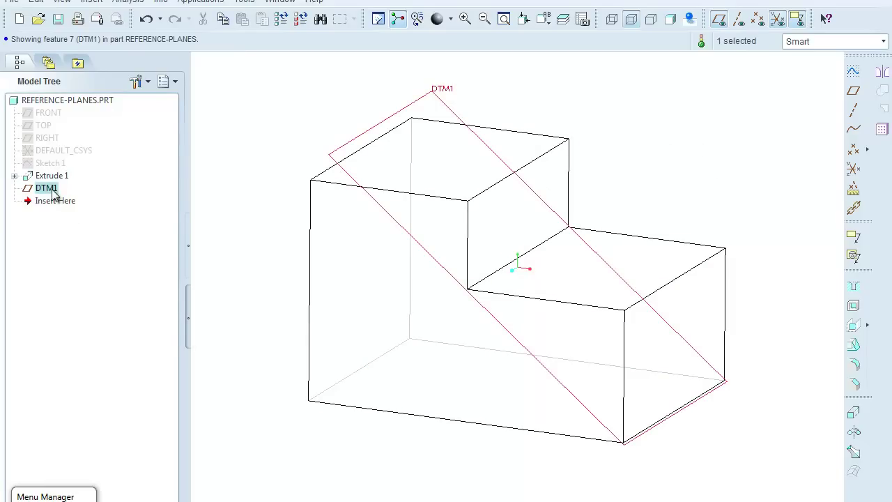
right_click(53, 194)
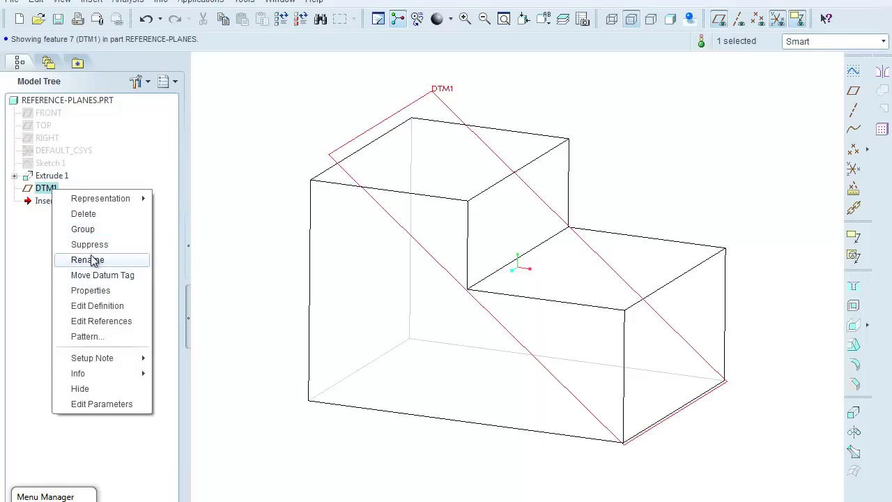
left_click(94, 390)
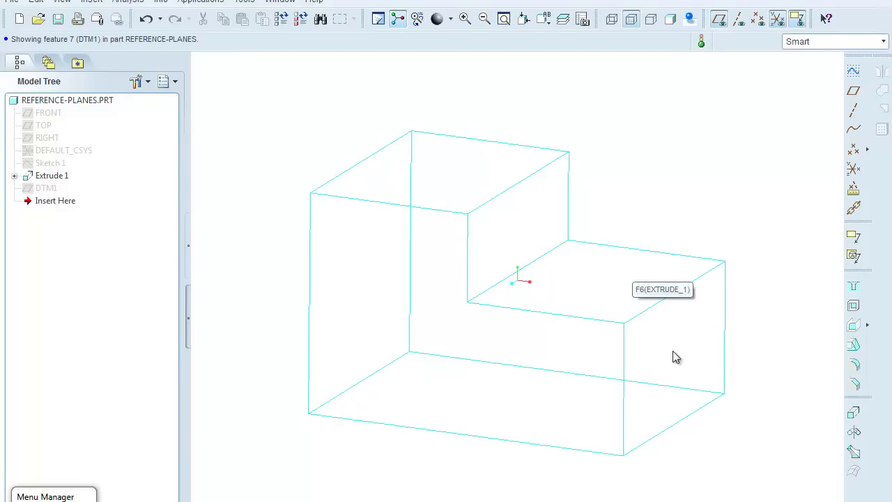
Define a new datum plane offset about 9 inward from the end face of the block's lower portion.
left_click(854, 93)
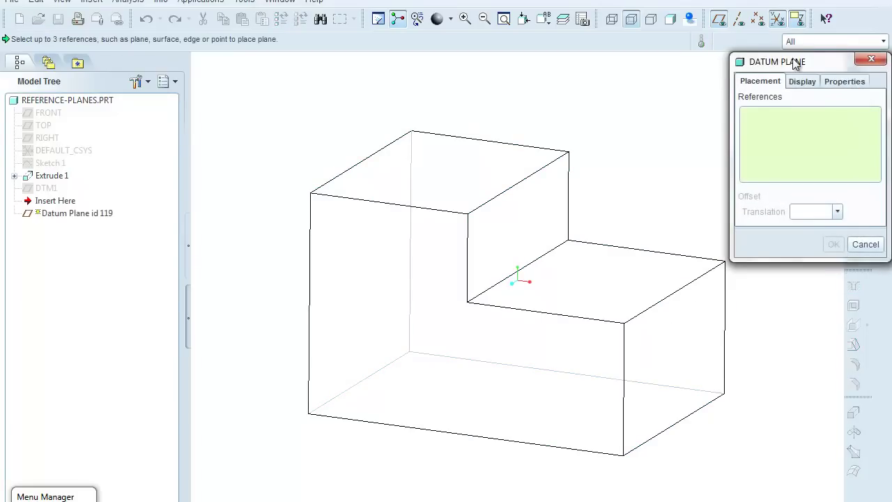
left_click_drag(796, 63, 709, 15)
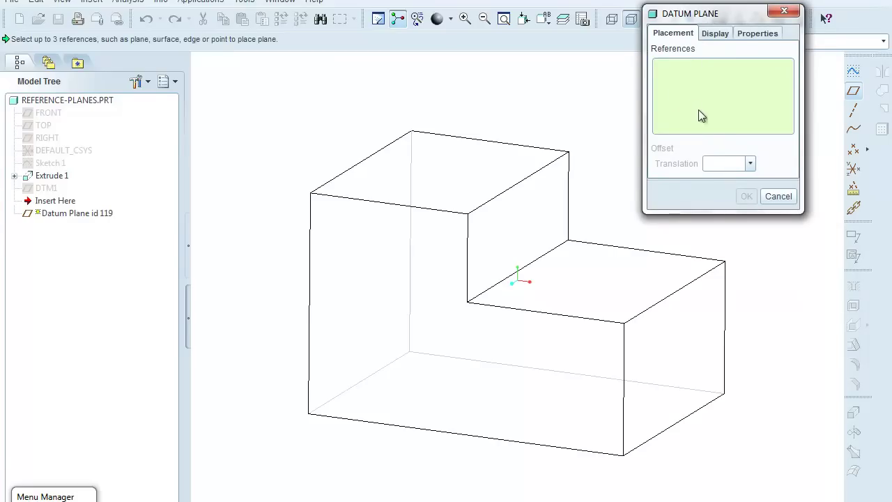
left_click(686, 332)
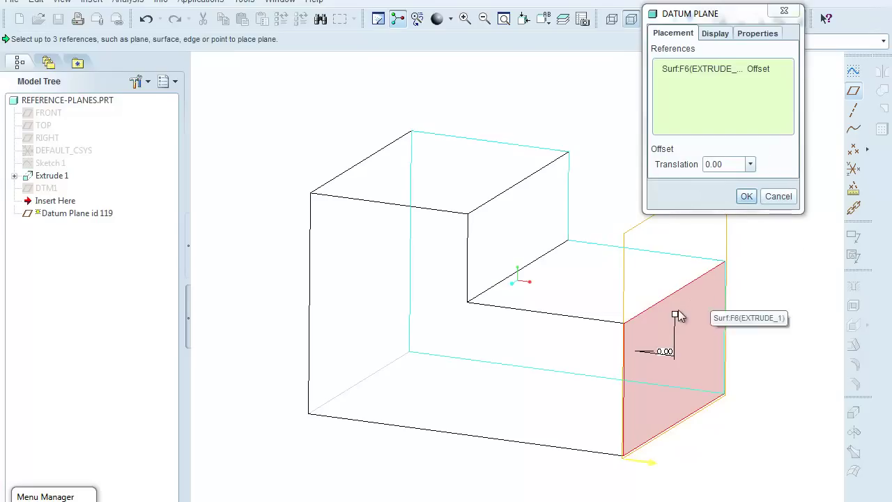
left_click_drag(675, 318, 582, 304)
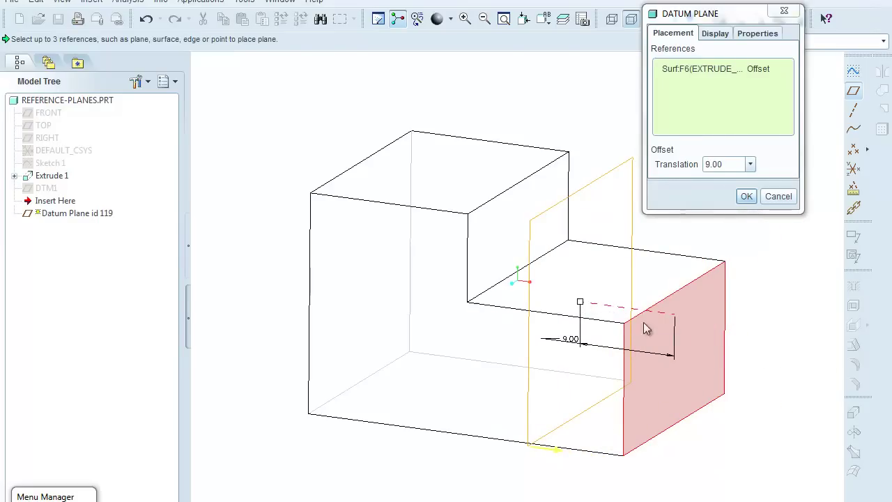
Set the plane's offset translation to 9.17 and create the datum plane.
left_click(732, 164)
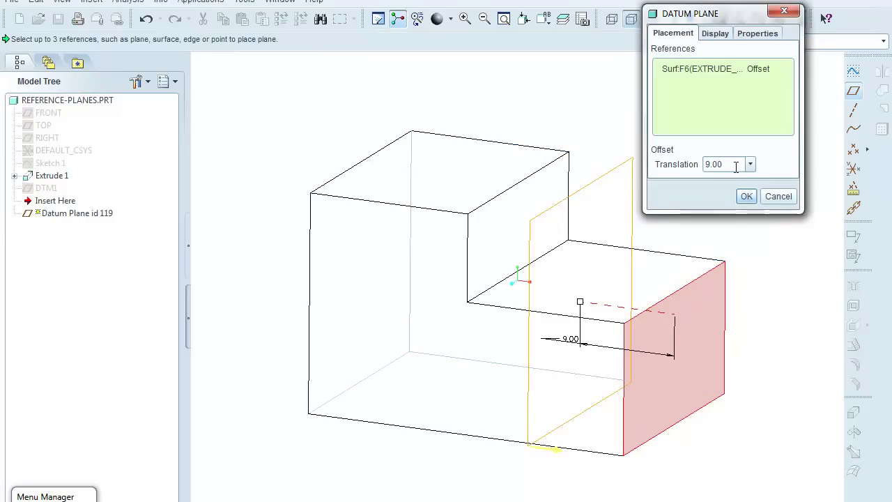
double_click(719, 165)
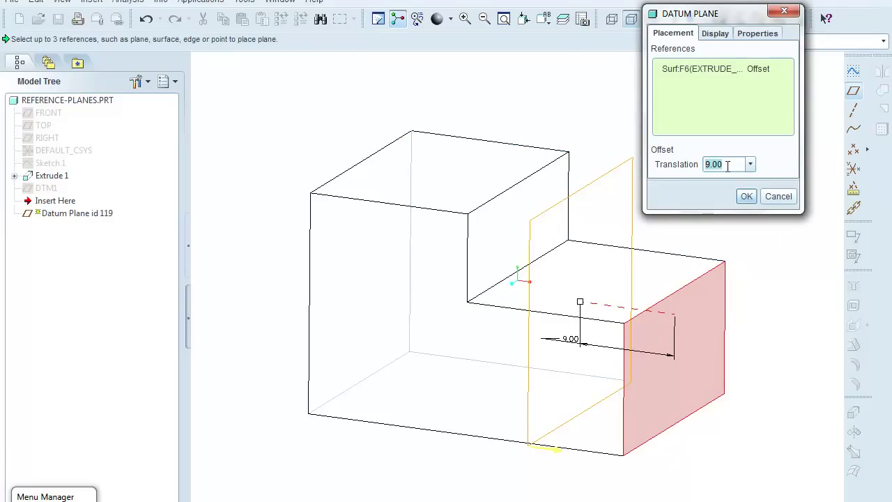
type("9")
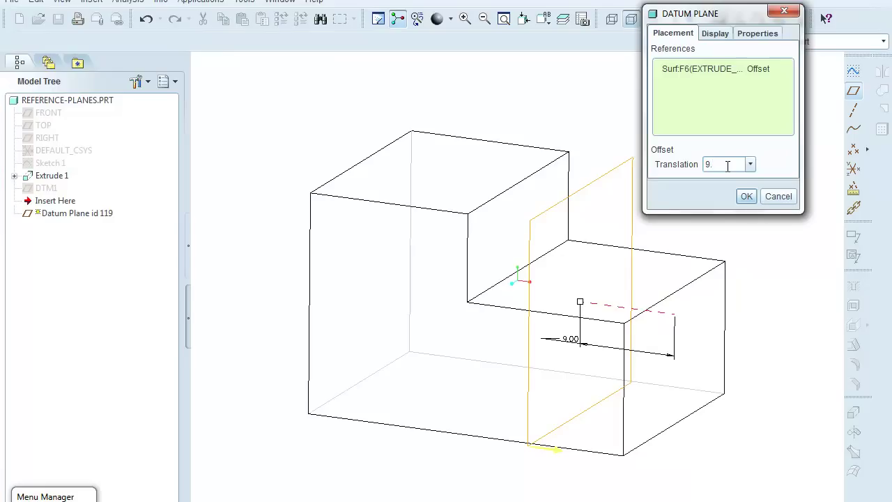
type(".17")
key("Return")
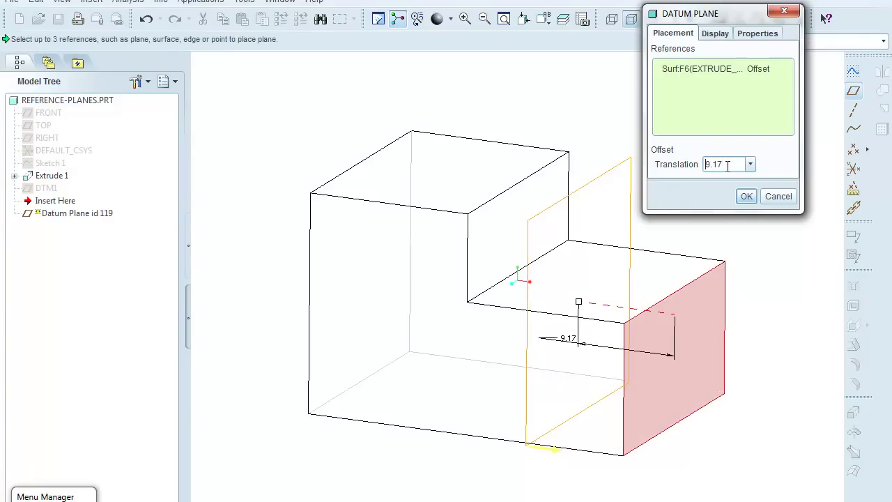
left_click(746, 197)
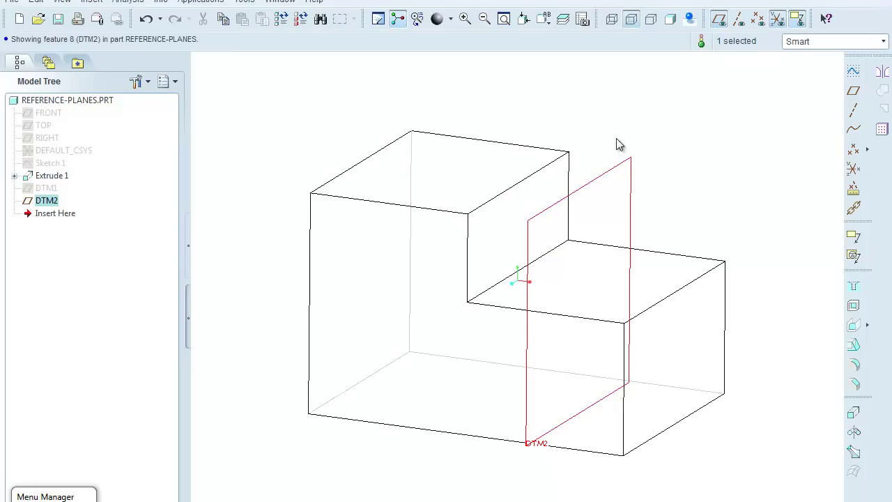
left_click(694, 151)
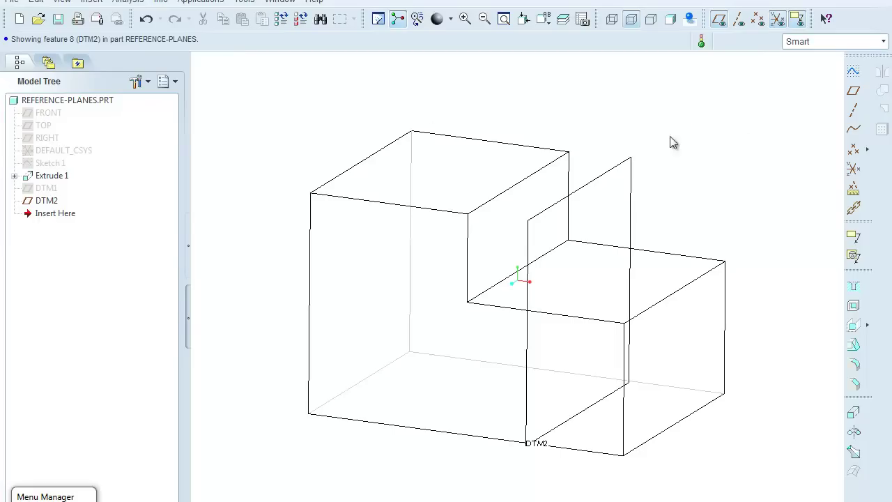
Hide the datum plane that is offset from the block's end face.
left_click(47, 203)
right_click(48, 203)
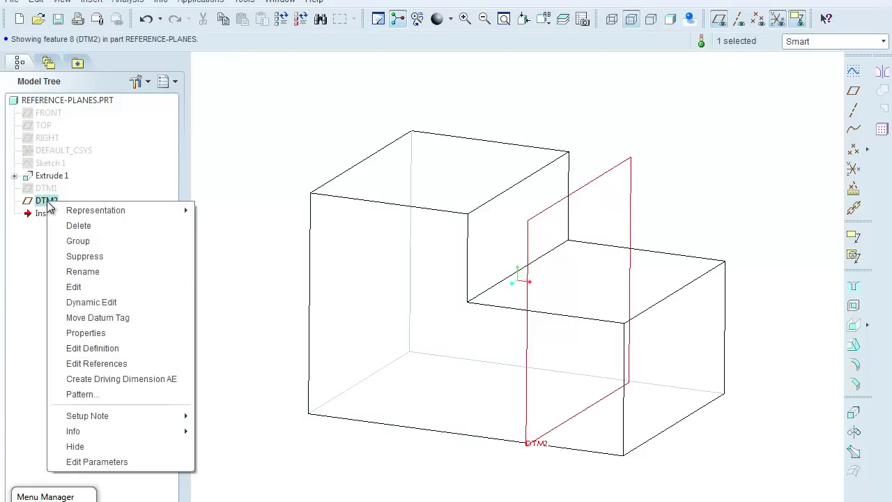
left_click(97, 446)
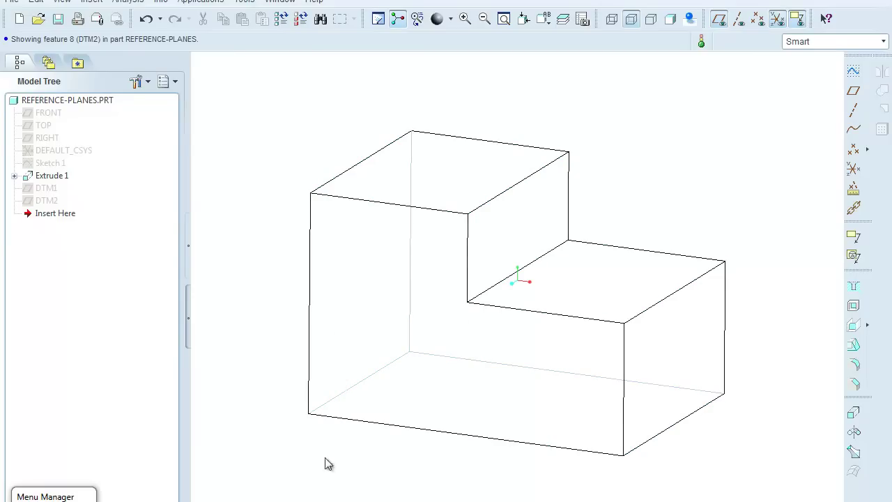
Define a new datum plane through the block's lower front edge, rotated about 303 degrees from the front face.
left_click(853, 89)
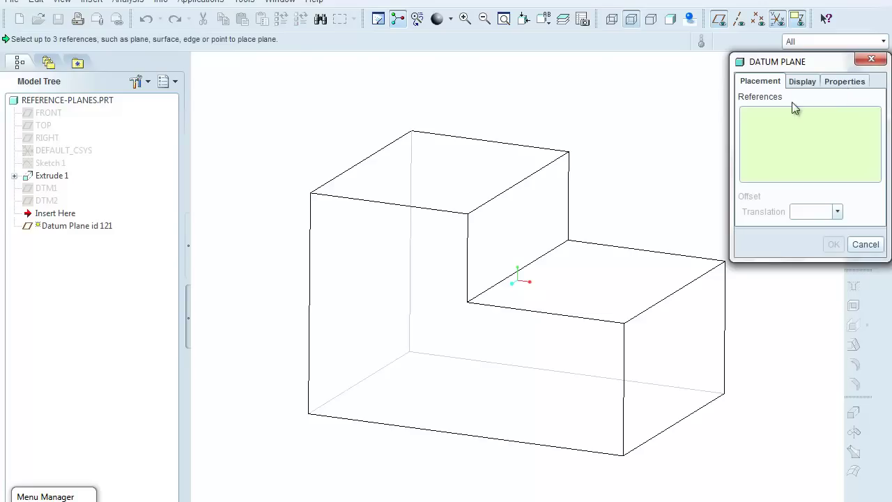
left_click(502, 442)
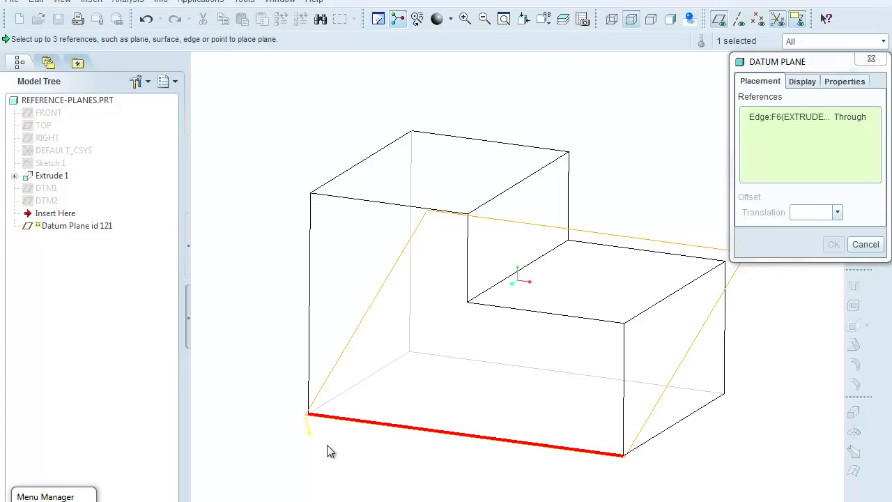
left_click(347, 290, "ctrl")
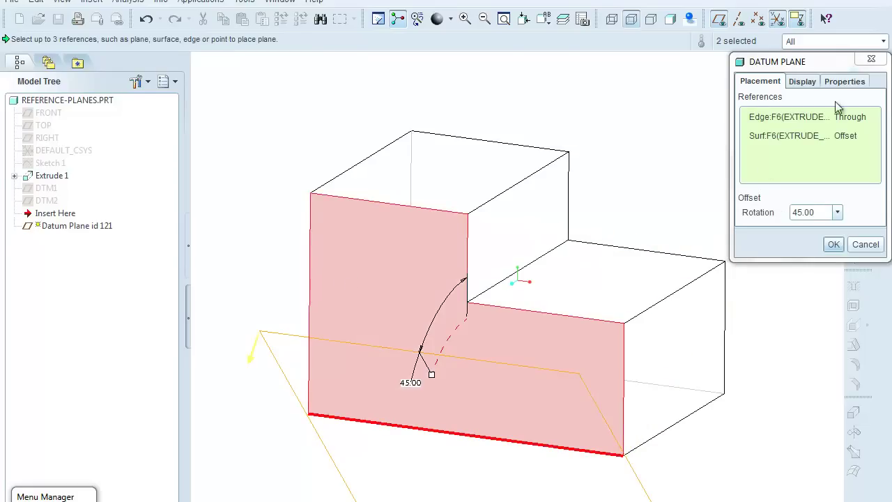
left_click_drag(834, 66, 741, 35)
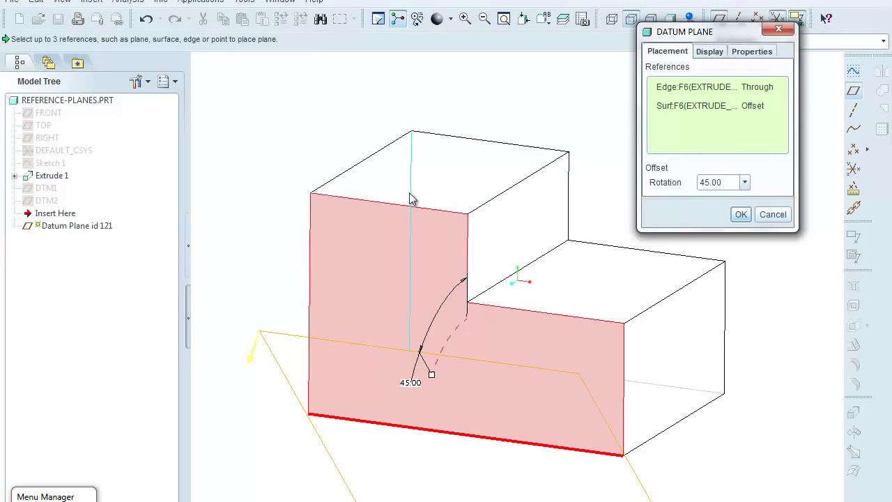
scroll(428, 202, "down", 2)
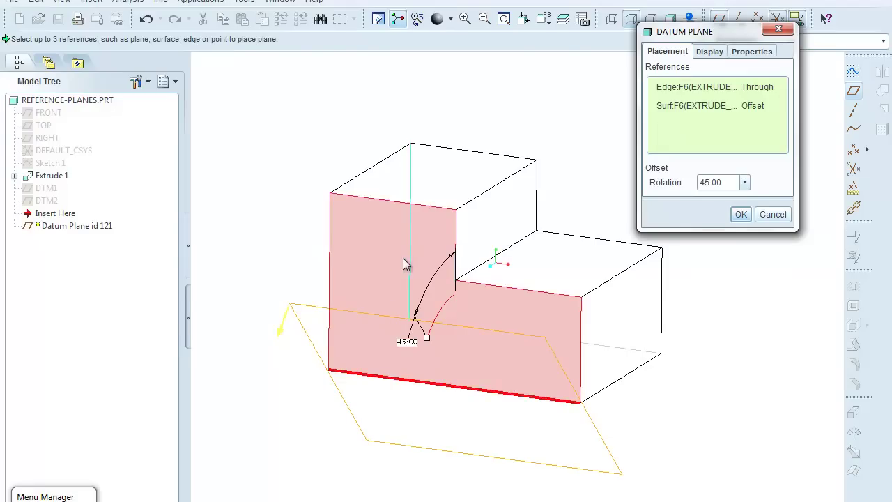
left_click_drag(427, 340, 486, 330)
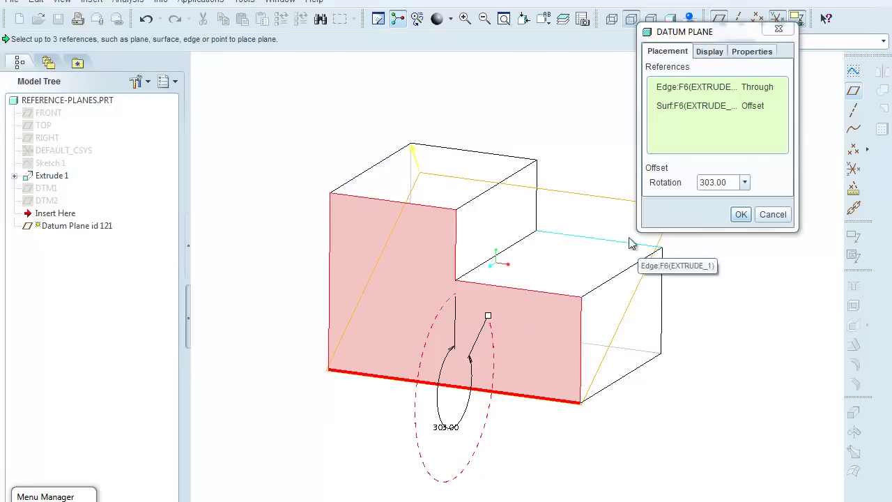
Set the plane's offset rotation to 302.3 and create the datum plane.
left_click(727, 182)
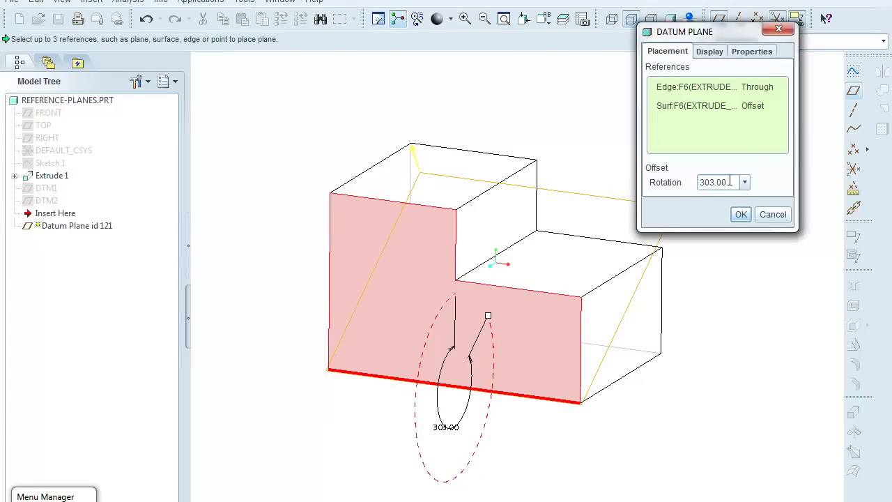
double_click(709, 181)
type("3")
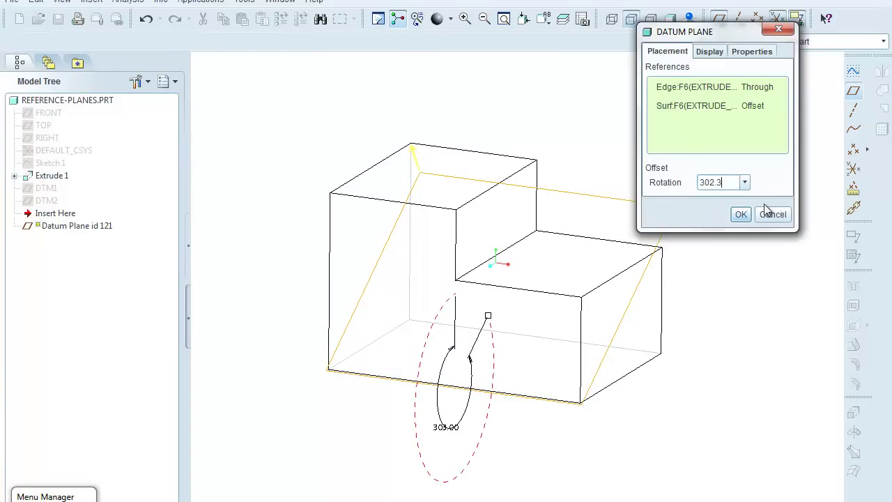
key("Return")
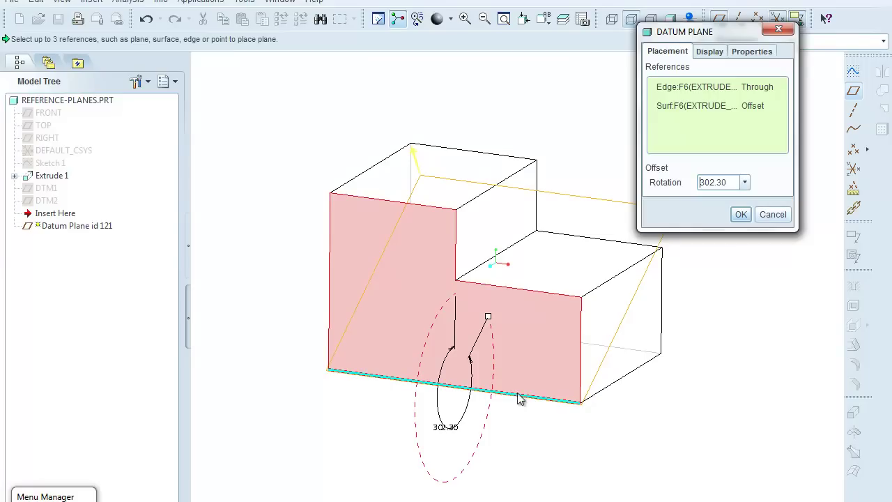
left_click(742, 215)
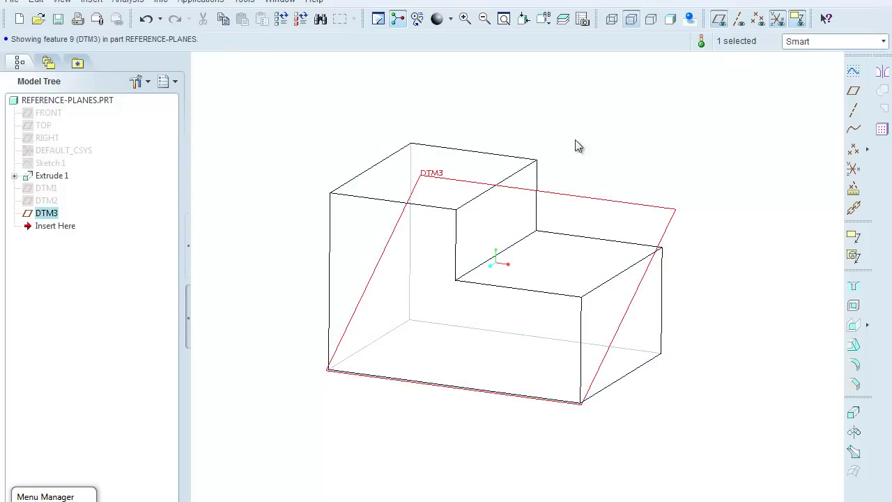
left_click(645, 153)
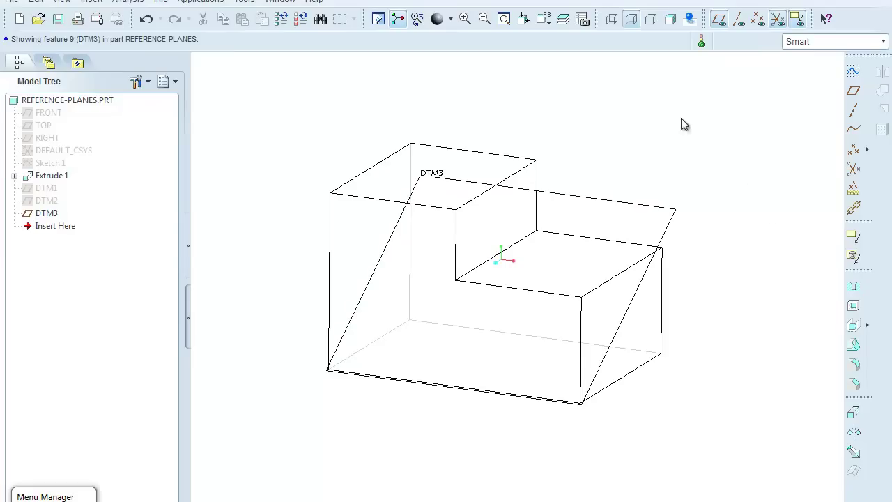
Hide the angled datum plane that passes through the block's lower front edge.
left_click(46, 214)
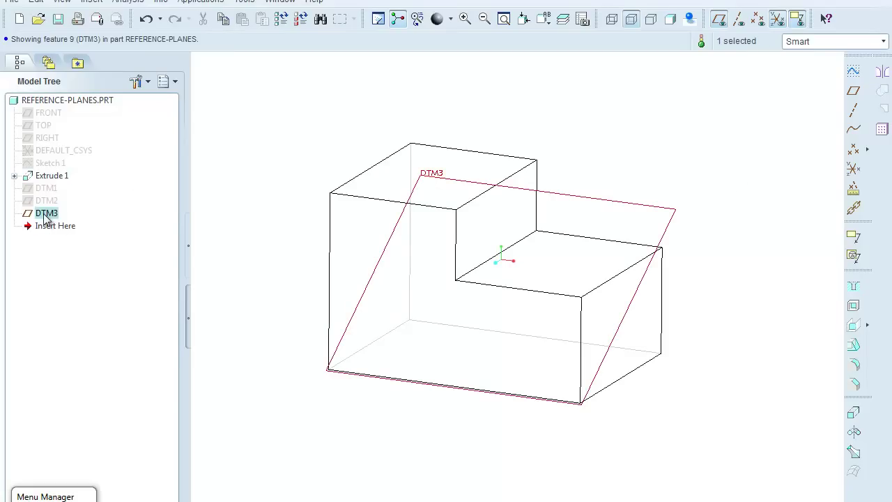
right_click(46, 217)
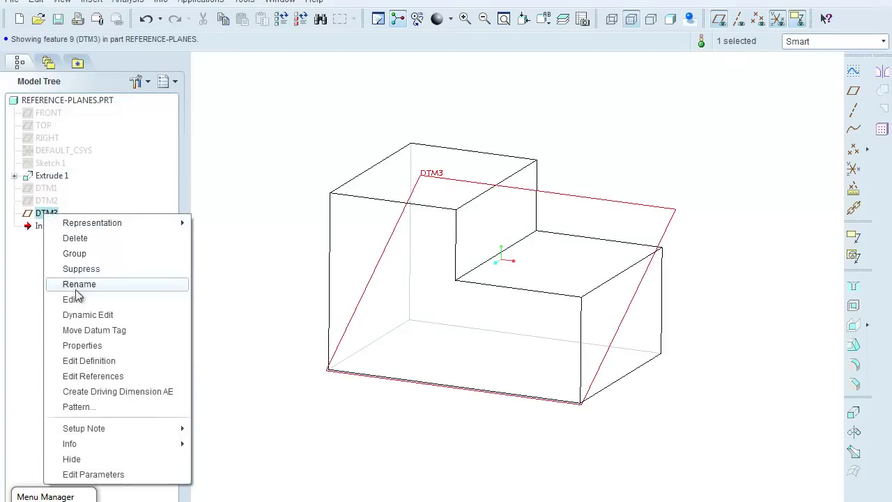
left_click(106, 461)
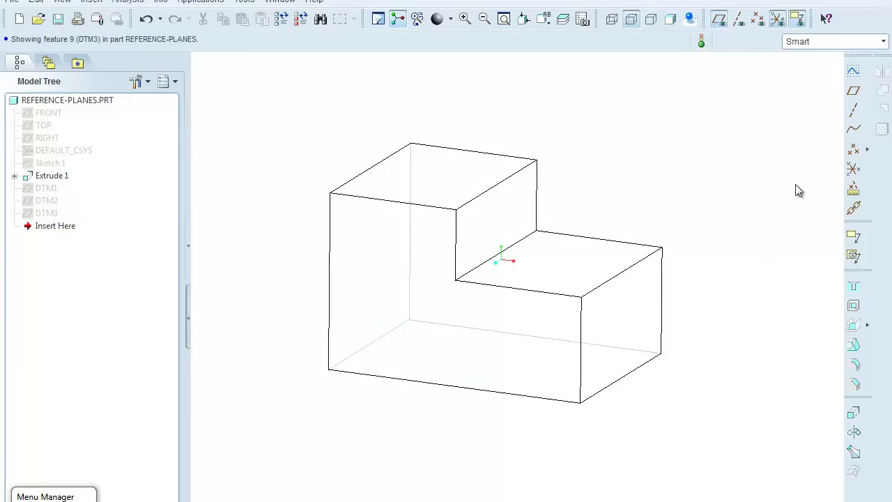
Create a datum plane through three vertices: the low end's bottom front corner, the tall portion's outer top front corner, and its top rear corner above the step.
left_click(853, 92)
left_click_drag(805, 66, 727, 16)
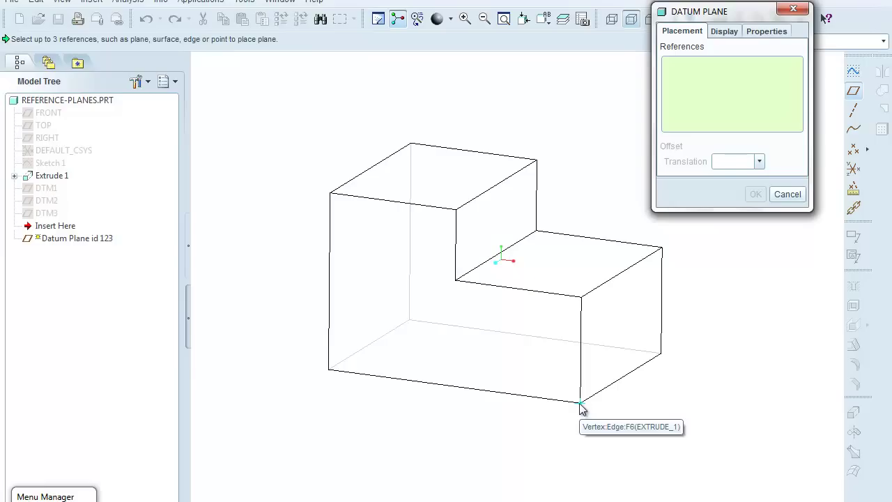
left_click(580, 404)
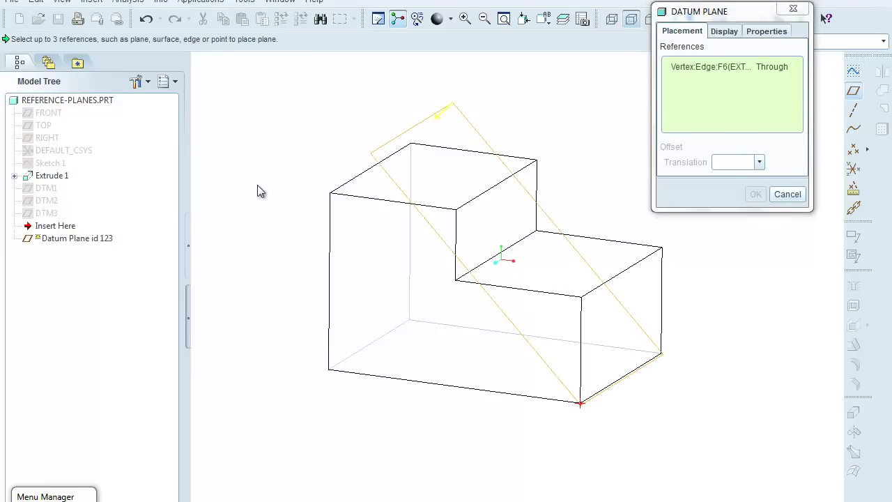
left_click(332, 198, "ctrl")
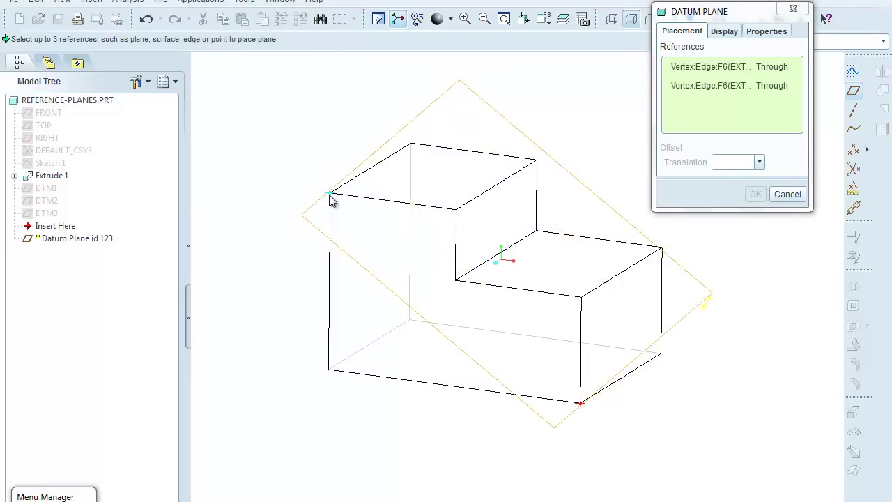
left_click(538, 165, "ctrl")
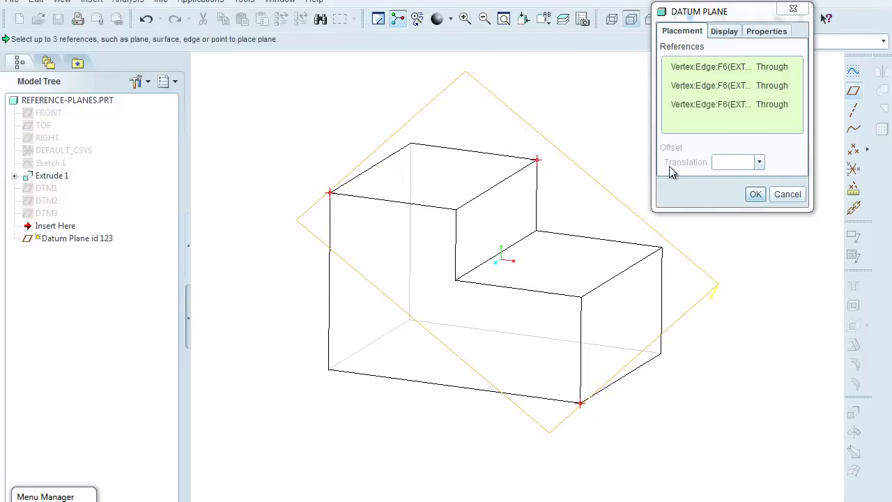
mouse_move(609, 170)
middle_mouse_down()
mouse_move(607, 108)
mouse_move(599, 133)
mouse_move(562, 145)
mouse_move(535, 139)
mouse_move(593, 134)
mouse_move(614, 161)
middle_mouse_up()
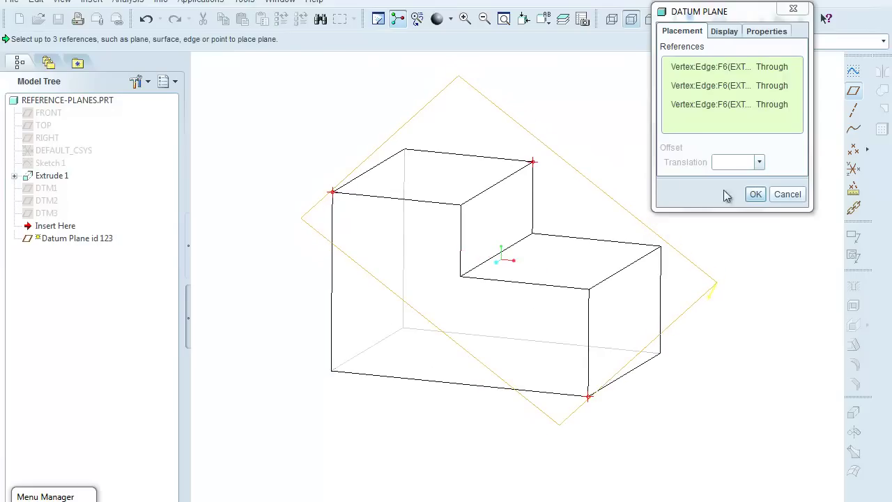
left_click(754, 195)
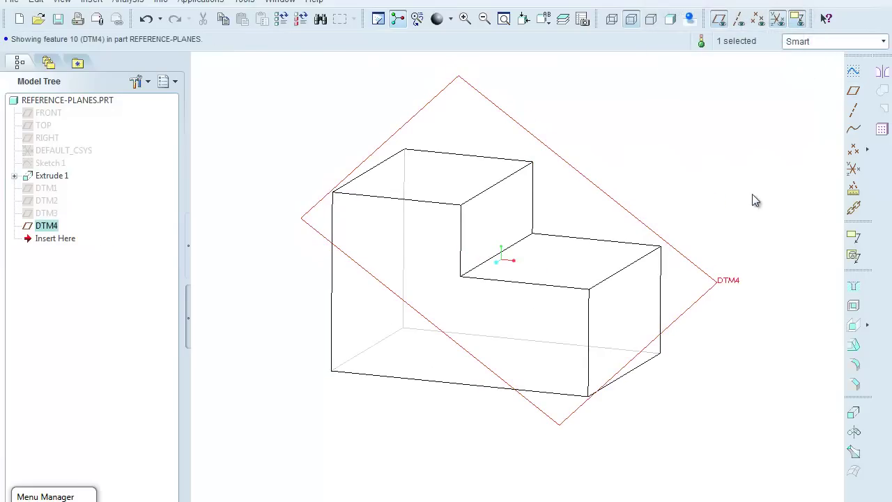